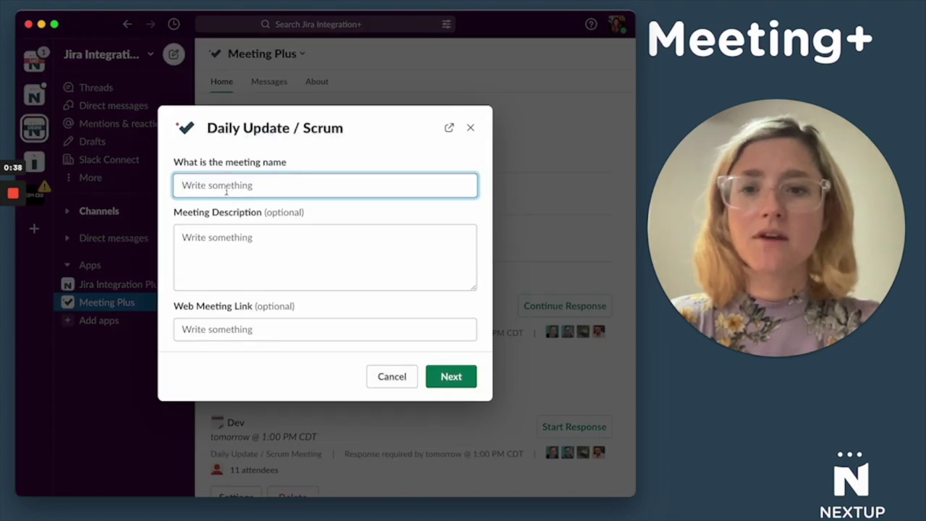
Step: Name the daily scrum meeting "DEV", leave the description and web meeting link empty, and continue to the meeting timing
type("DEV")
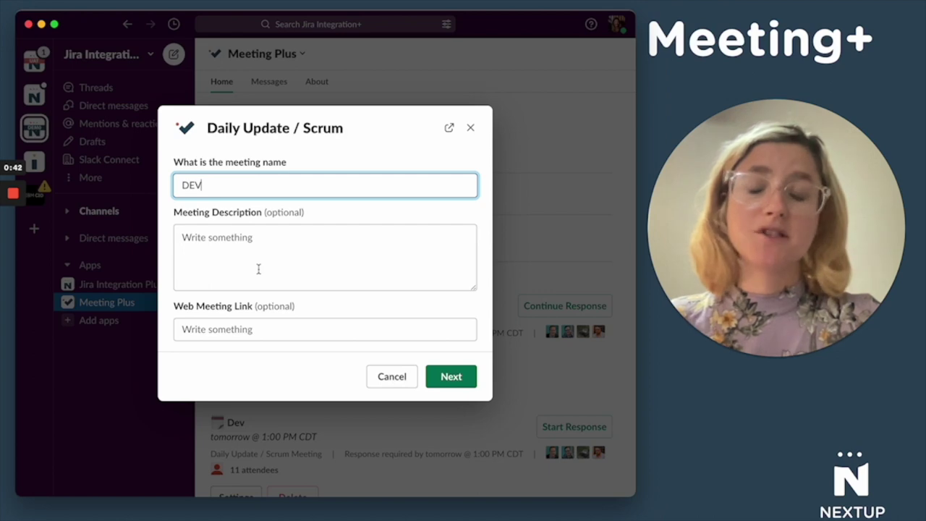
left_click(229, 340)
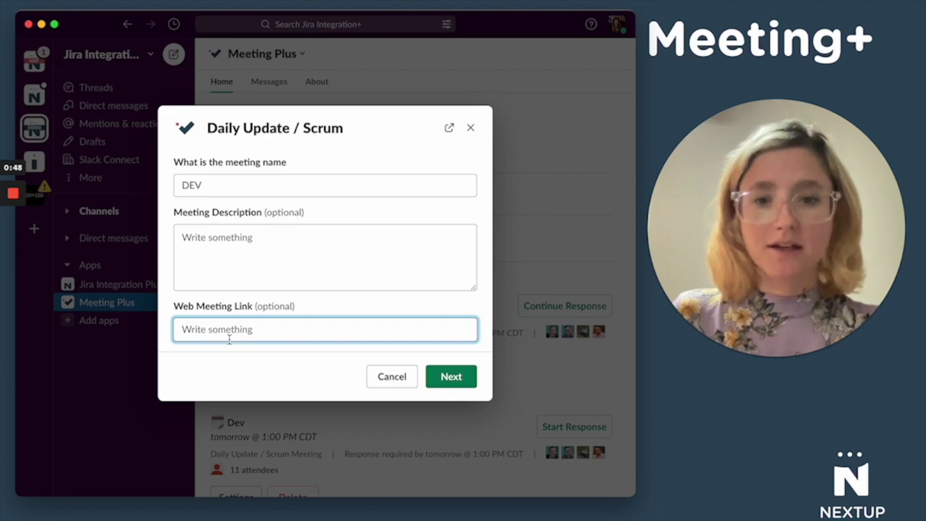
left_click(448, 377)
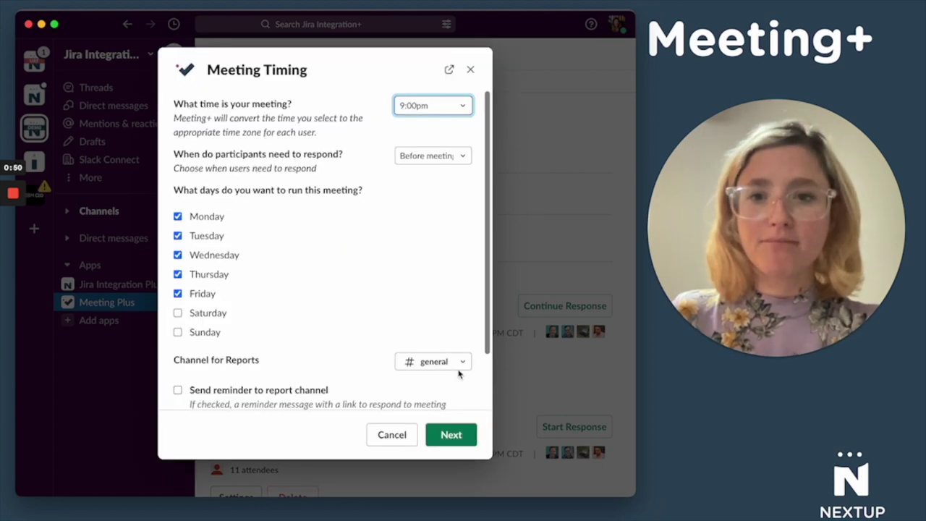
Step: Set the meeting time to 1:00pm and require participants to respond 1 hour before the meeting
left_click(462, 107)
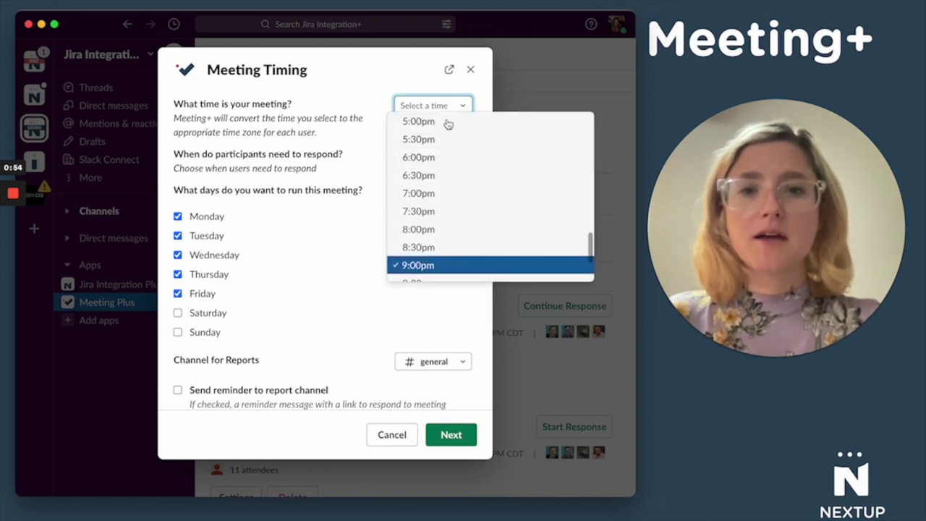
scroll(449, 147, "up", 1)
scroll(434, 149, "up", 7)
left_click(420, 129)
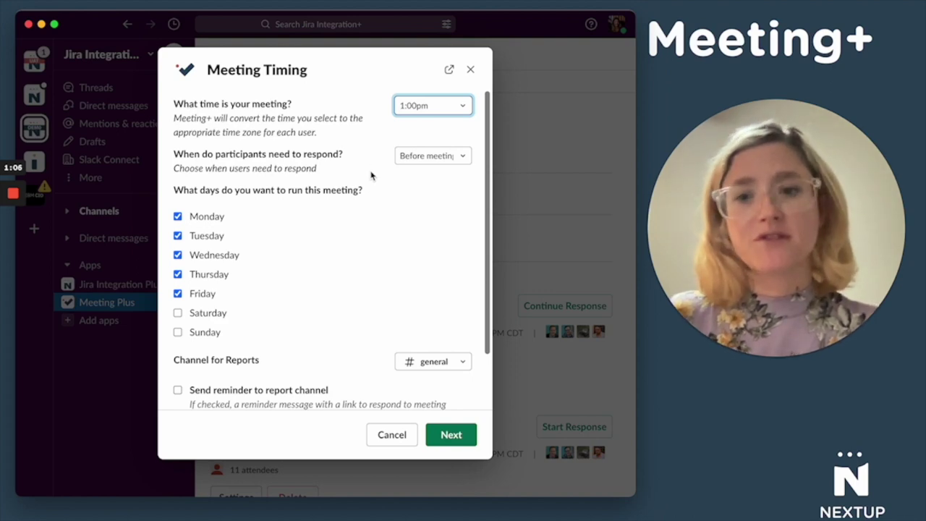
left_click(466, 159)
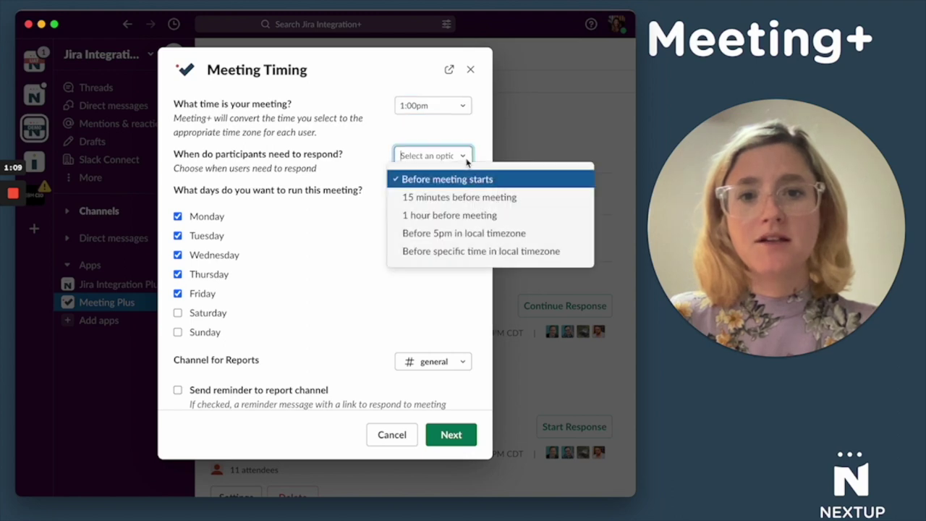
left_click(447, 216)
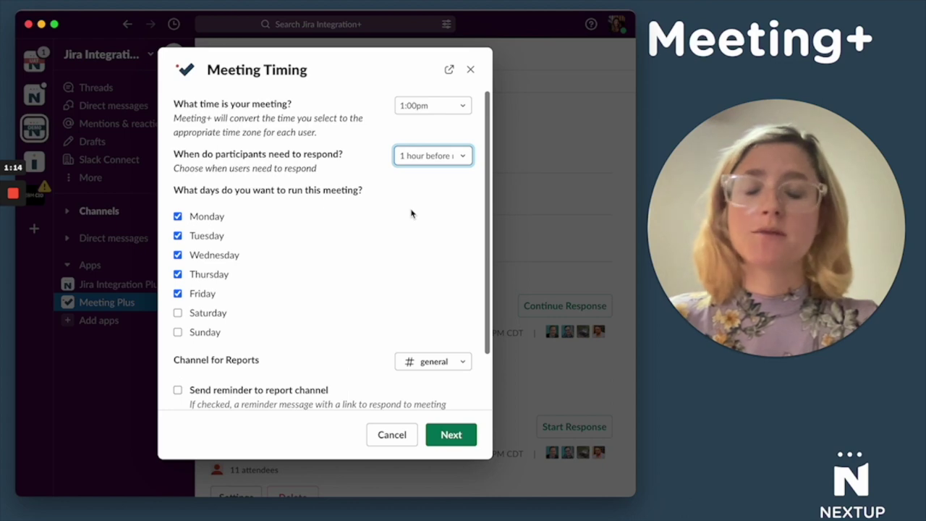
Step: Exclude Tuesday and Thursday from the meeting days, keeping Monday, Wednesday and Friday
left_click(177, 236)
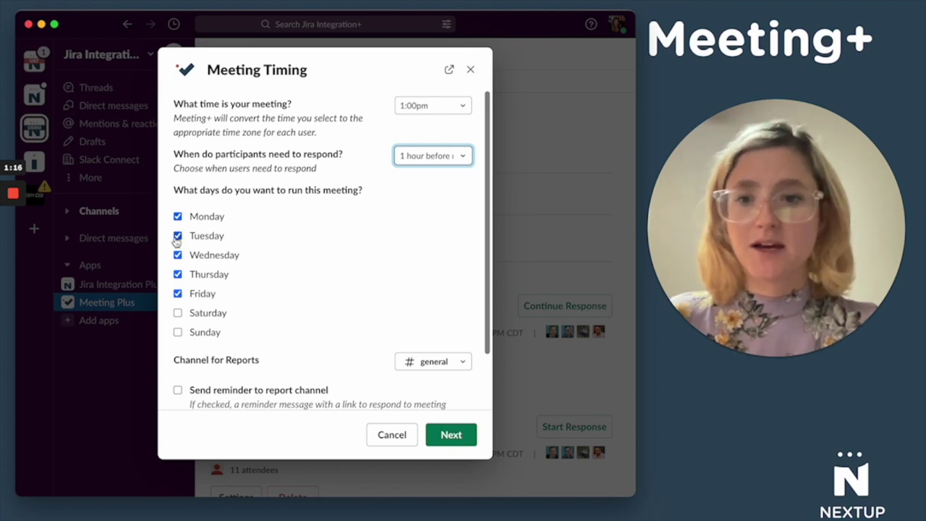
left_click(177, 274)
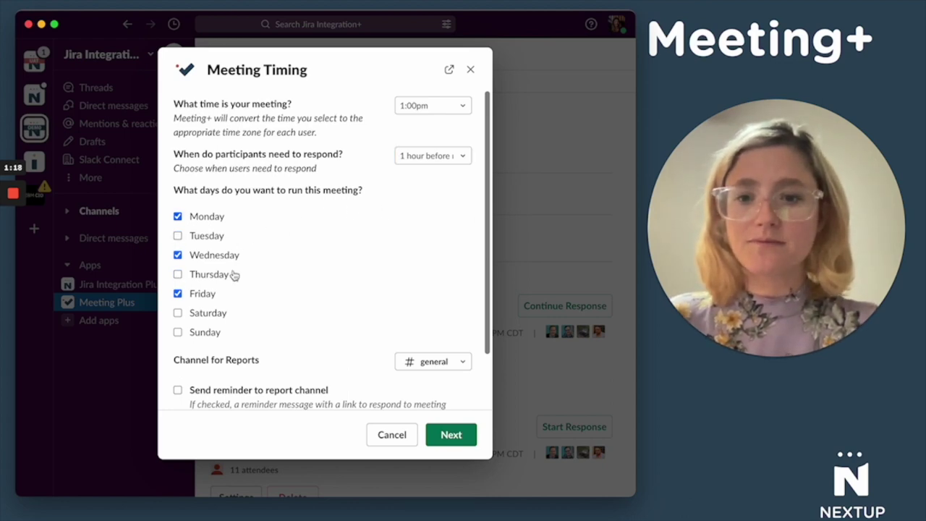
Step: Enable a reminder to the report channel 30 minutes before the meeting and continue to the meeting configuration
scroll(350, 309, "down", 1)
scroll(349, 309, "down", 3)
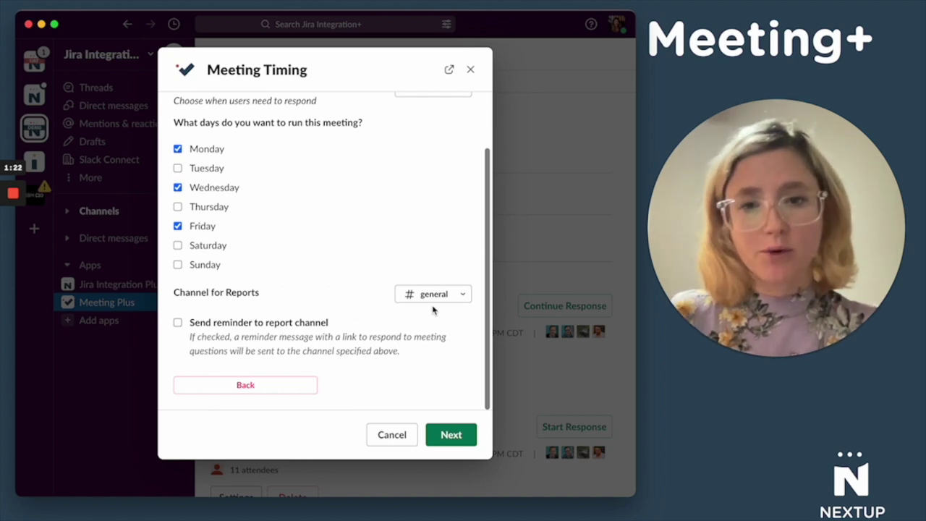
left_click(177, 323)
scroll(290, 345, "down", 2)
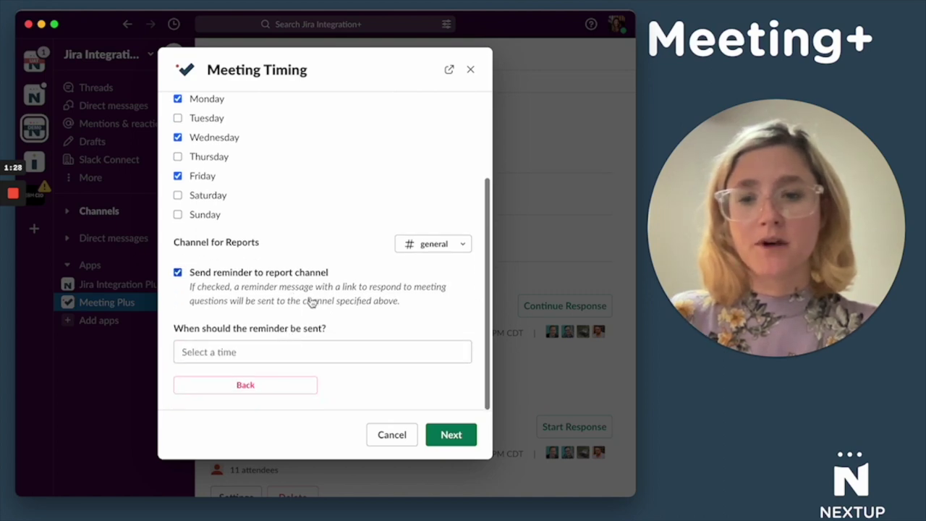
left_click(271, 352)
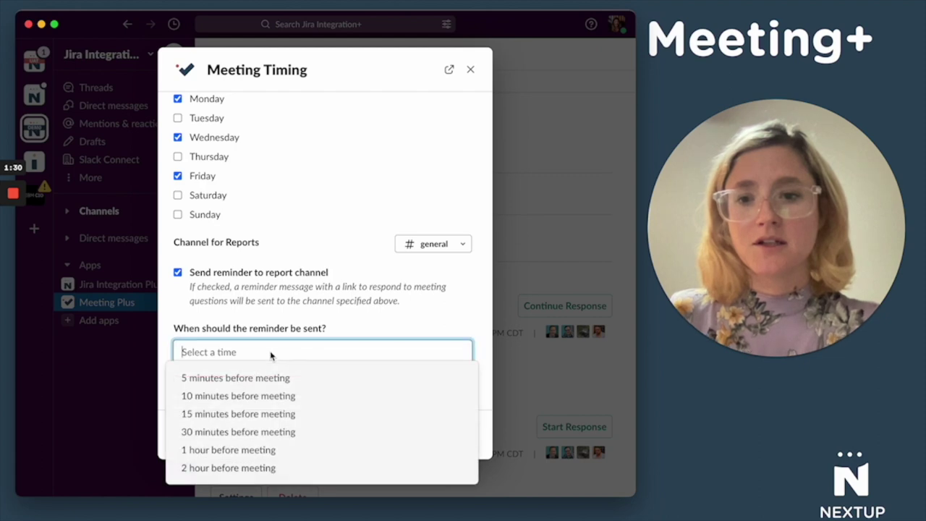
left_click(228, 433)
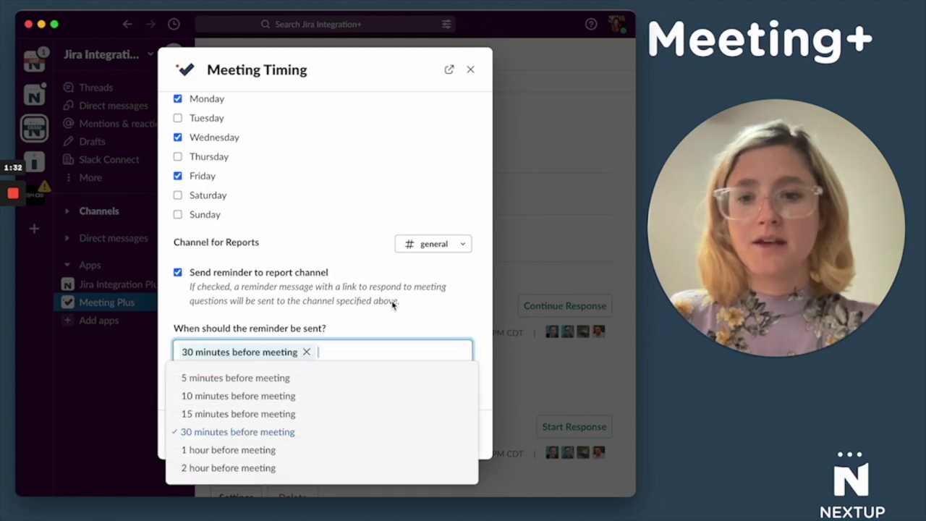
left_click(417, 320)
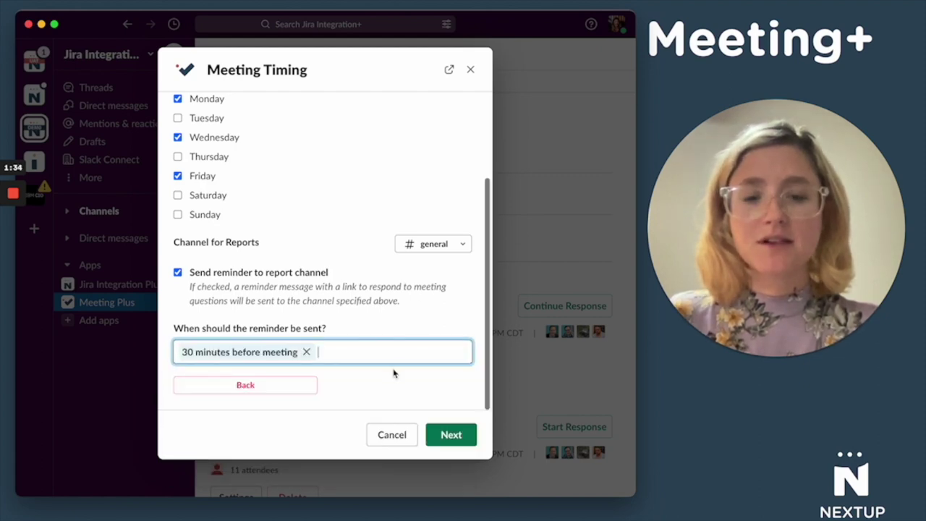
left_click(467, 442)
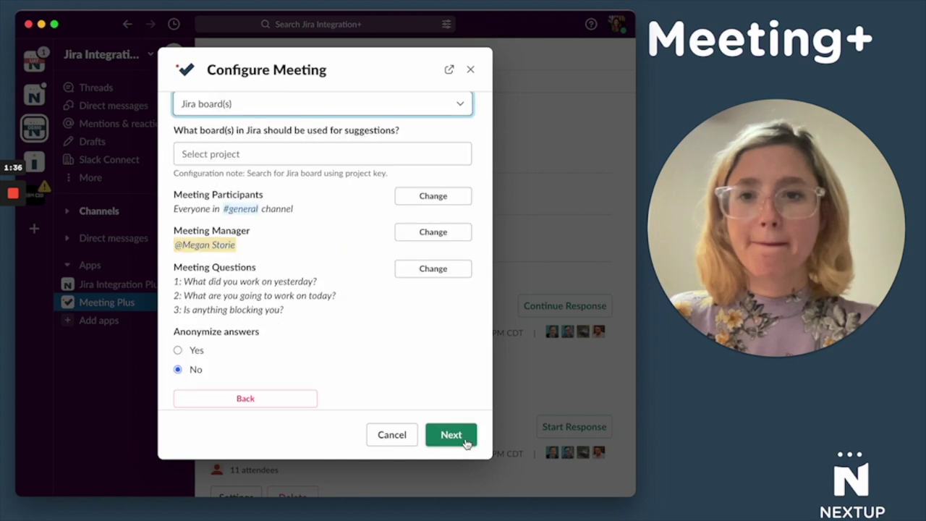
Step: Use All Jira Boards for ticket suggestions and finish the meeting configuration with the default participants, manager and questions
scroll(378, 352, "up", 2)
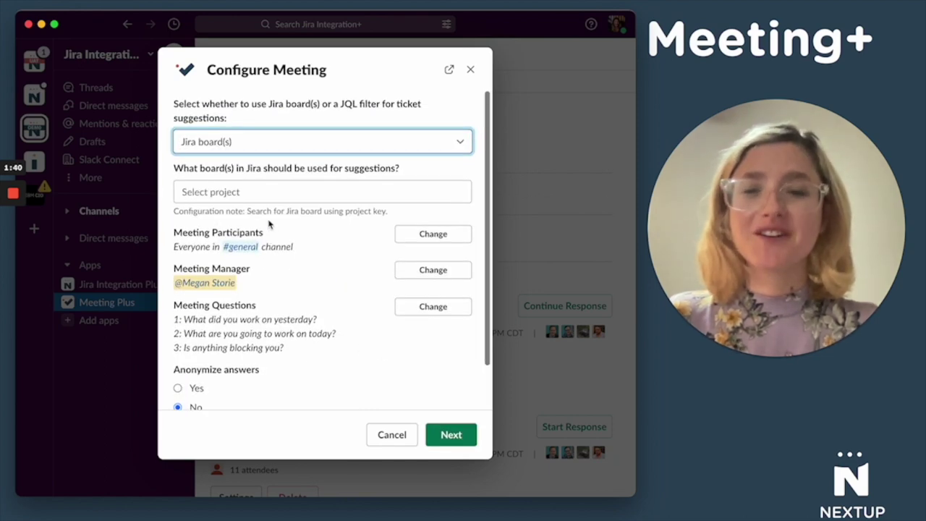
left_click(224, 196)
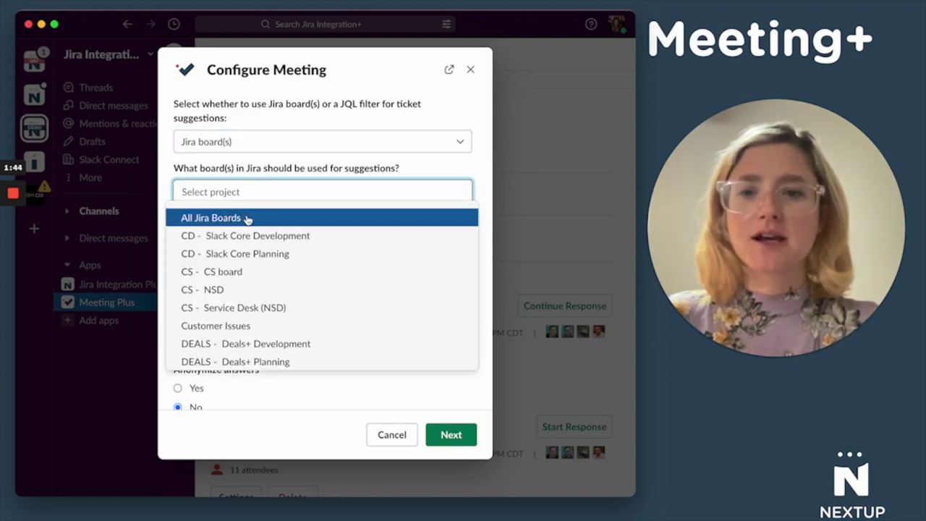
left_click(258, 220)
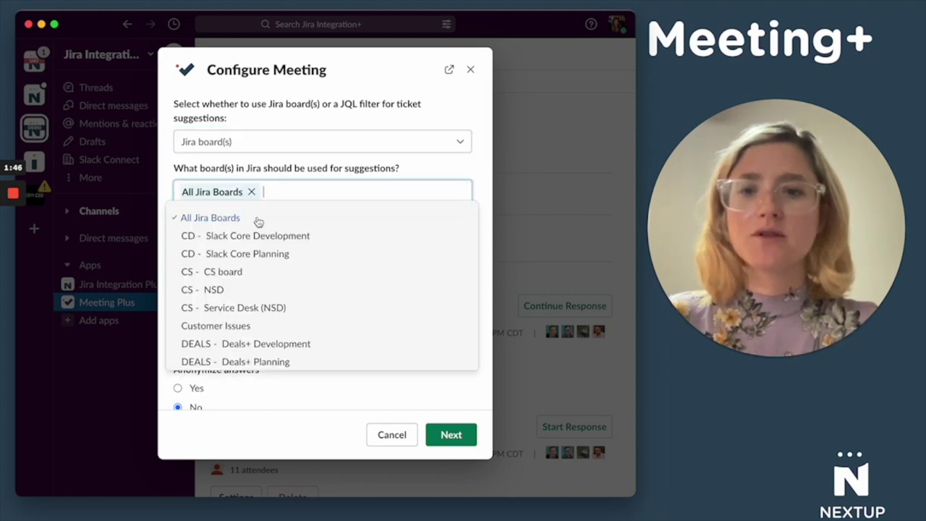
left_click(471, 170)
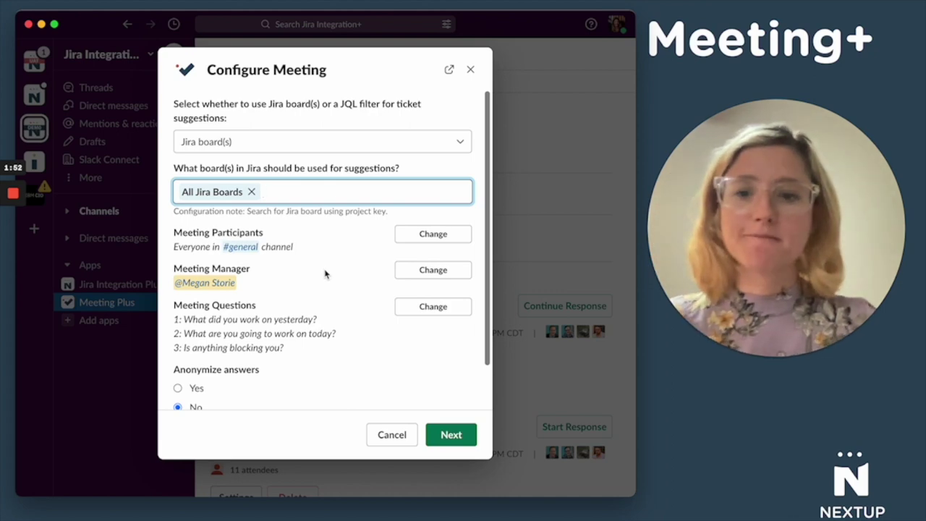
scroll(325, 273, "down", 2)
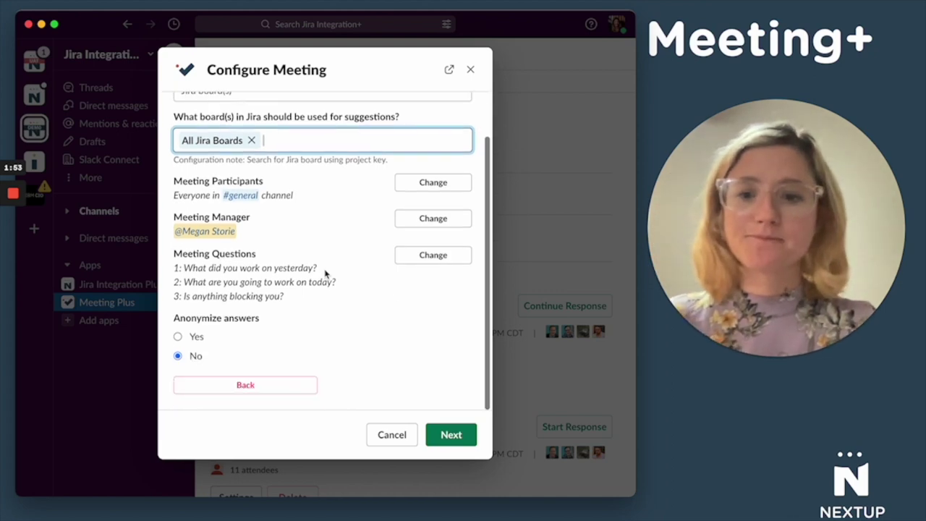
left_click(451, 433)
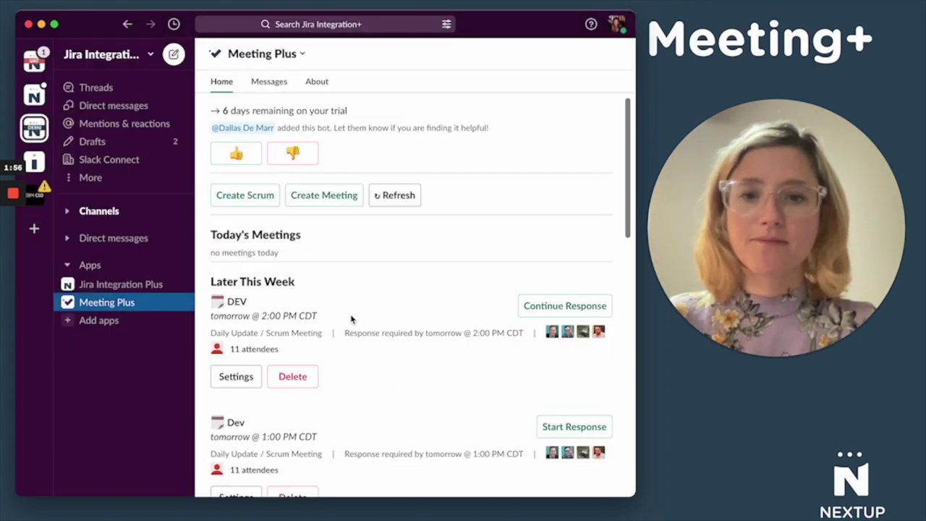
Step: Answer the question about yesterday's work with "MT", without adding any issue, and continue to the second question
scroll(370, 385, "down", 5)
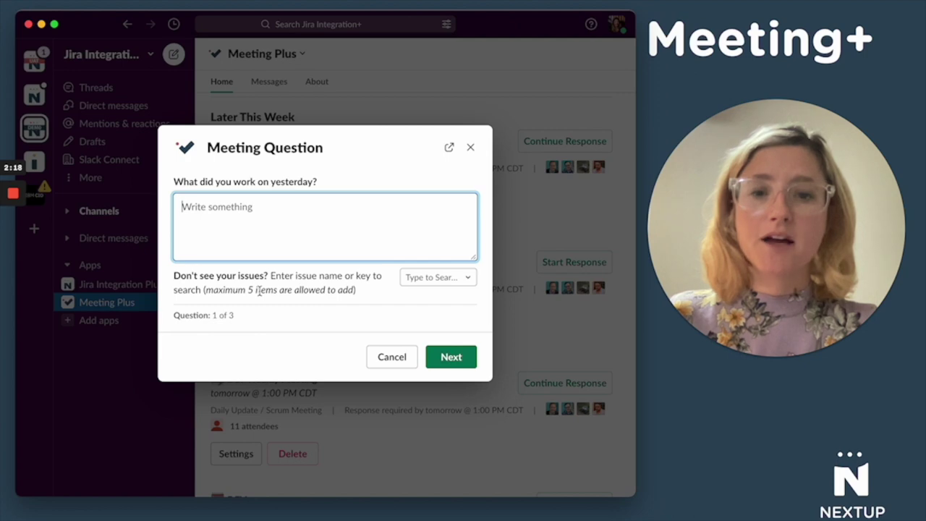
left_click(443, 280)
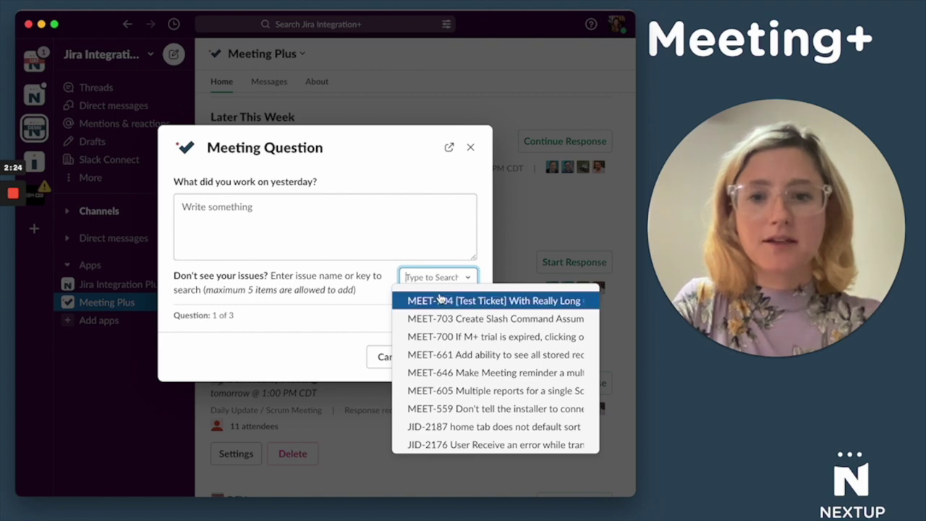
left_click(339, 333)
left_click(448, 356)
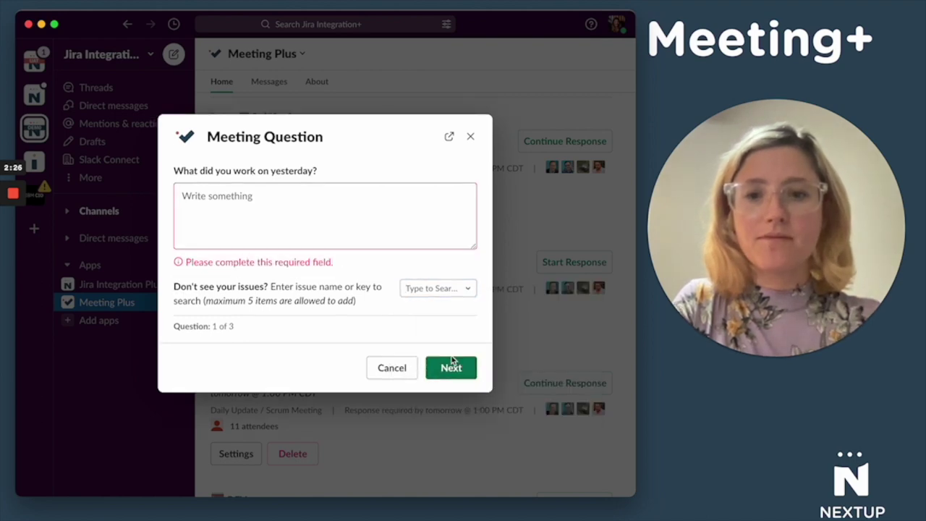
left_click(307, 192)
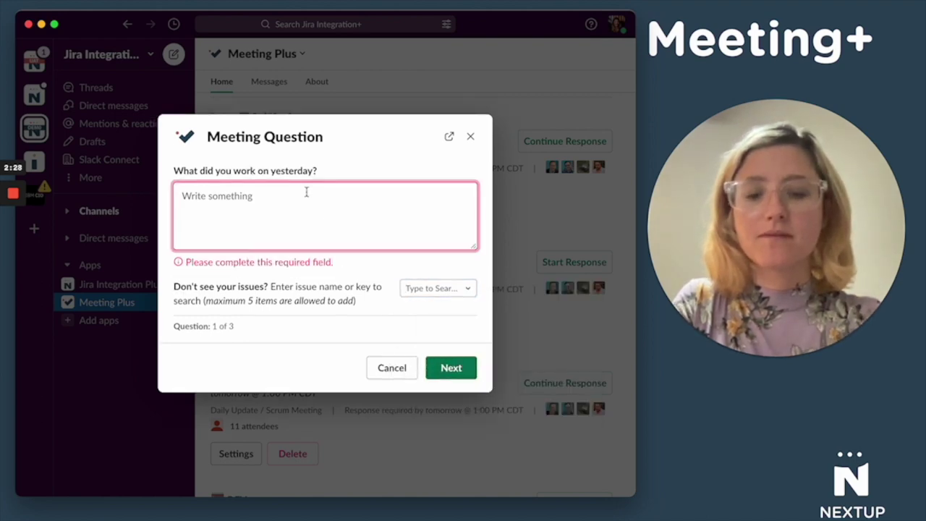
type("MT")
left_click(440, 357)
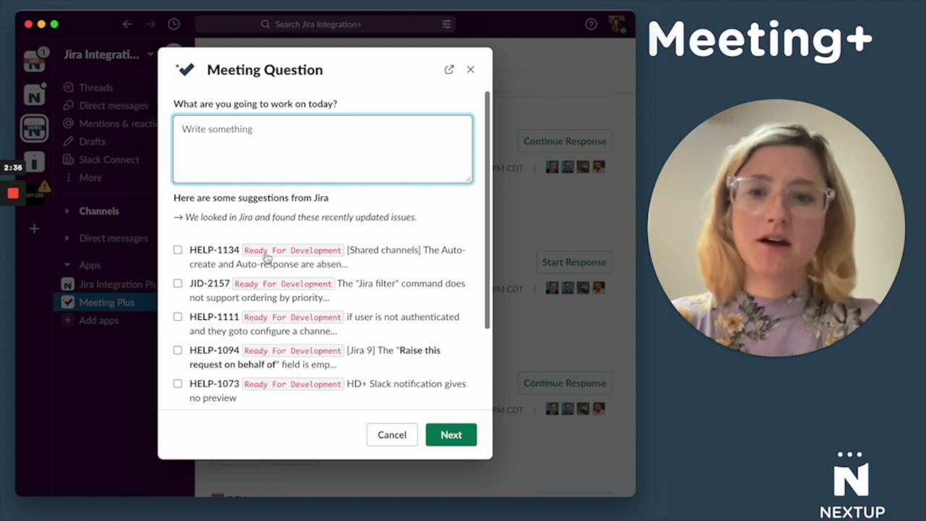
Step: Select the suggested Jira issues HELP-1134, JID-2157, HELP-1111 and HELP-1094 for today's work
scroll(267, 258, "down", 3)
left_click(178, 172)
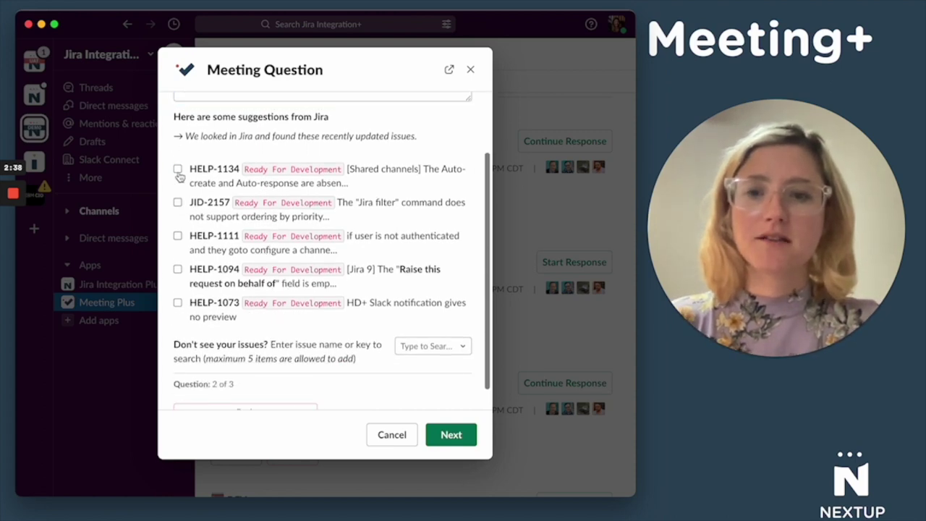
left_click(177, 237)
left_click(177, 270)
Step: Enter "M+" as the answer about today's work and continue without adding further issues
scroll(180, 278, "up", 3)
left_click(220, 161)
type("M")
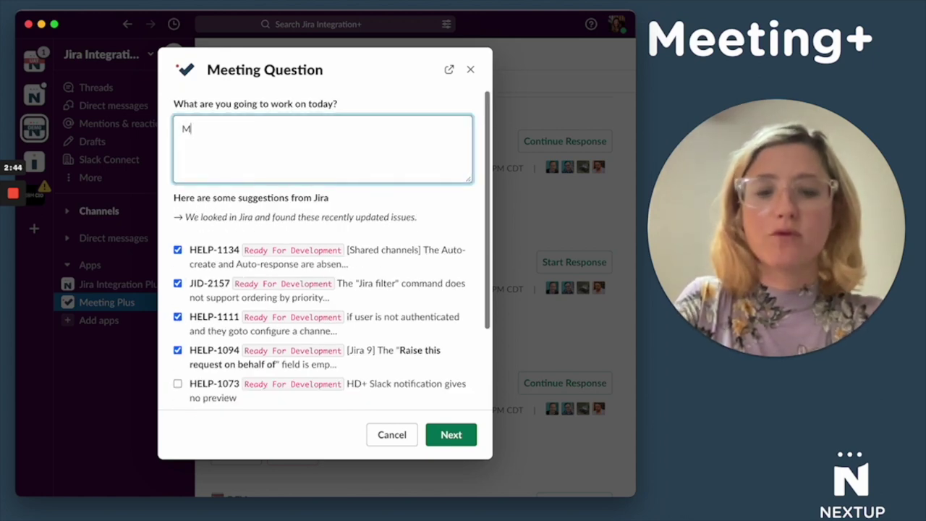
type("+")
scroll(181, 242, "down", 3)
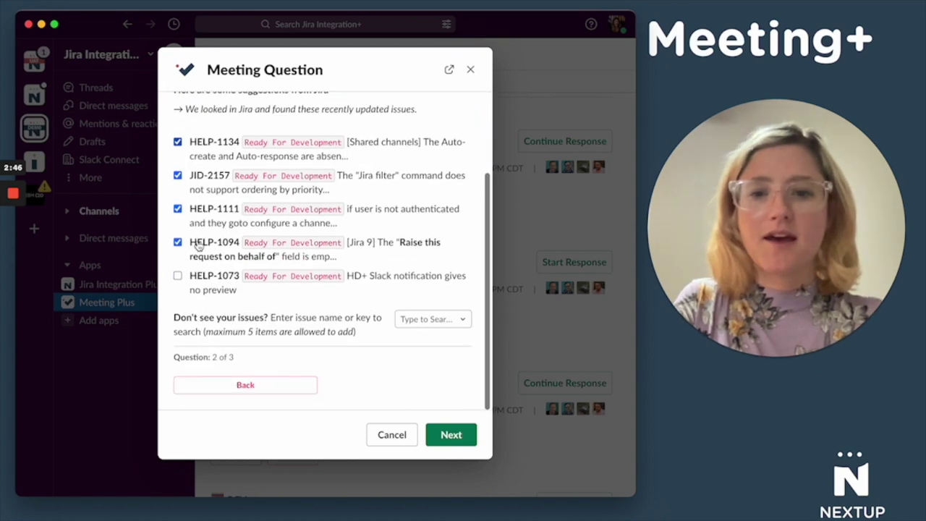
left_click(461, 324)
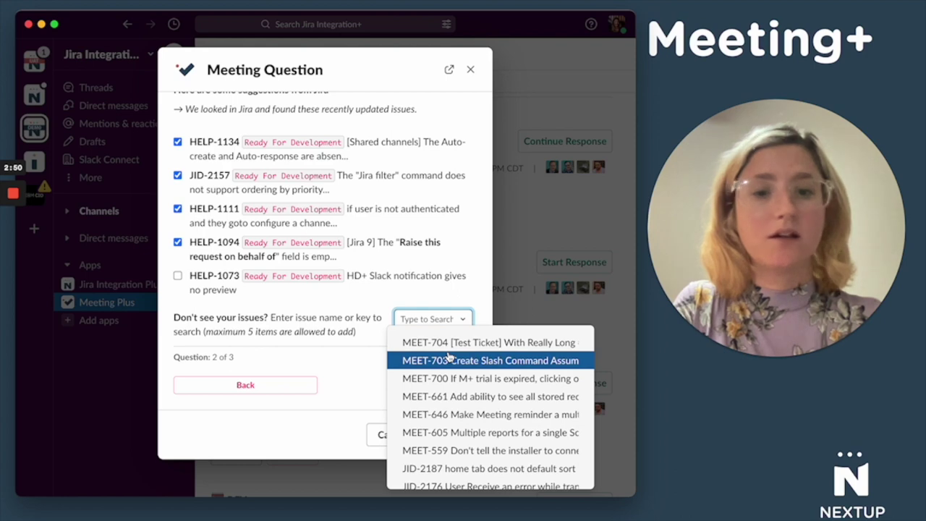
left_click(343, 362)
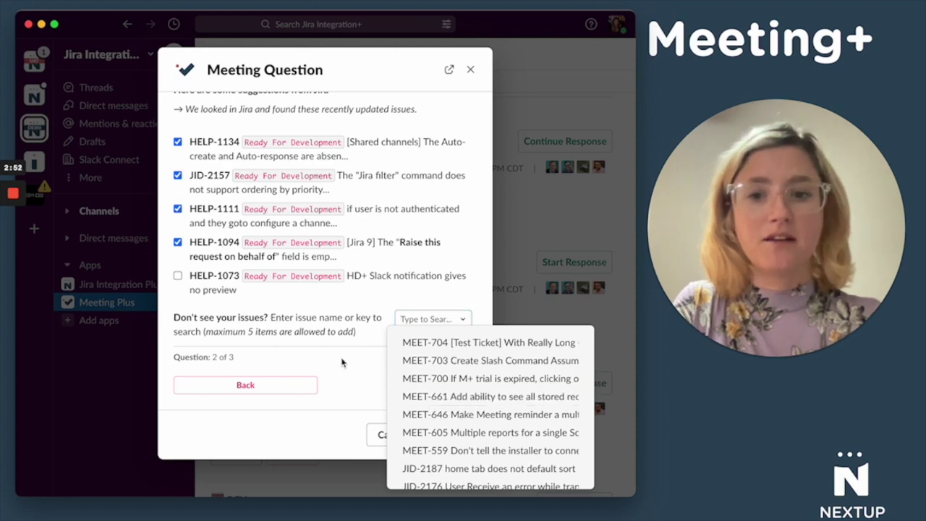
left_click(451, 435)
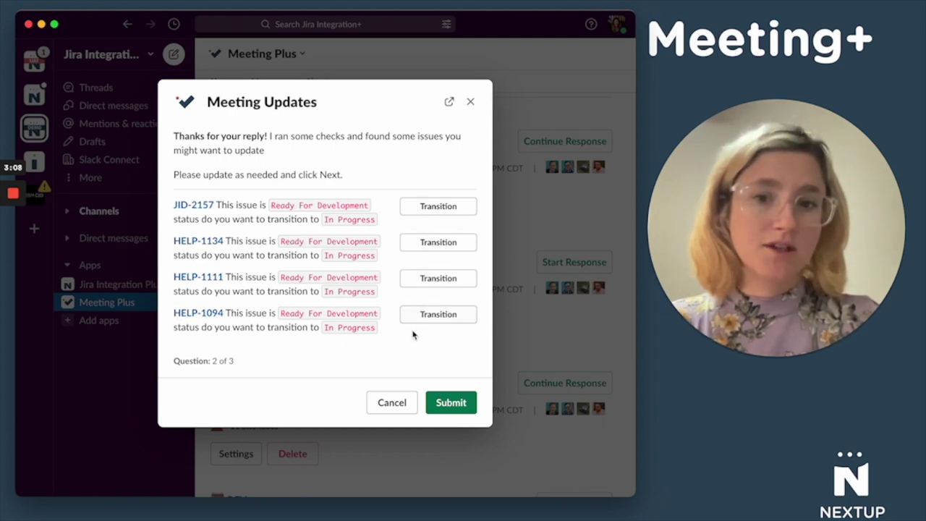
Step: Submit the issue updates without transitioning any issue, and answer Yes to the blocking question with the details "MT"
left_click(445, 406)
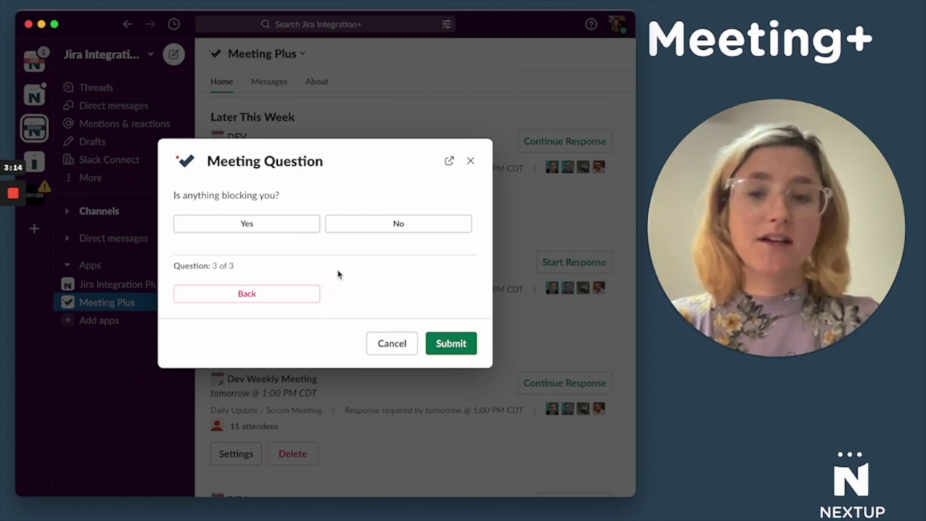
left_click(244, 230)
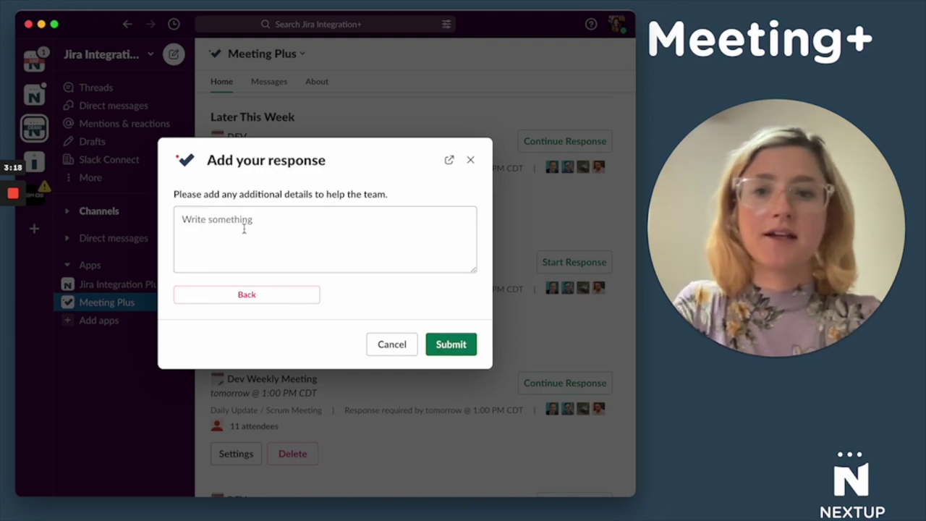
left_click(243, 229)
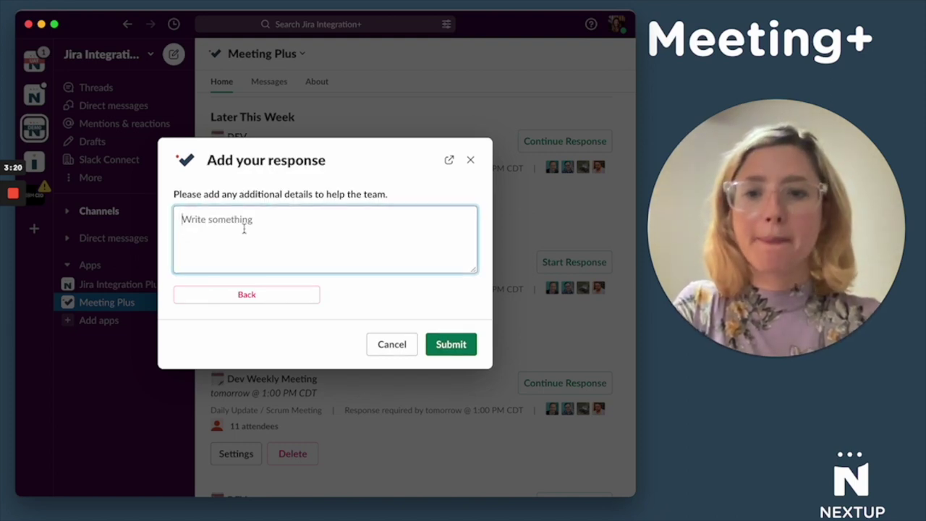
type("MT")
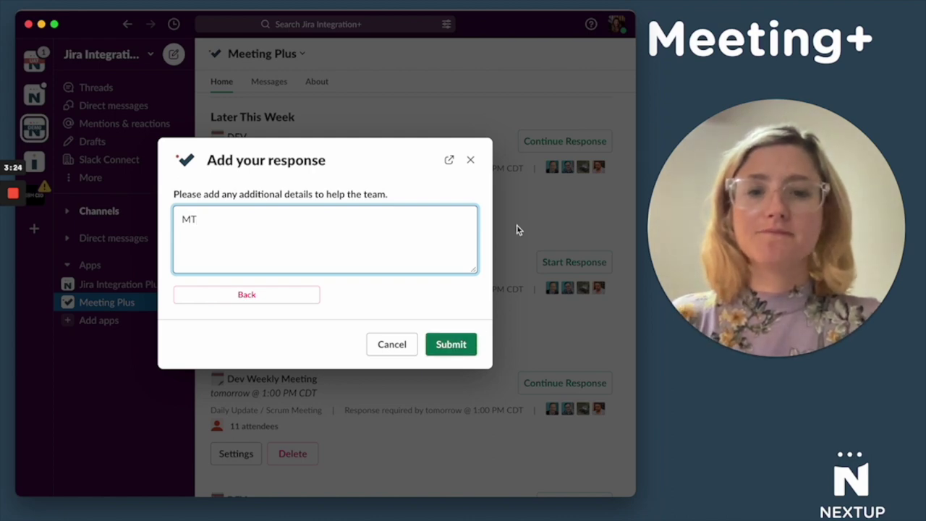
left_click(454, 354)
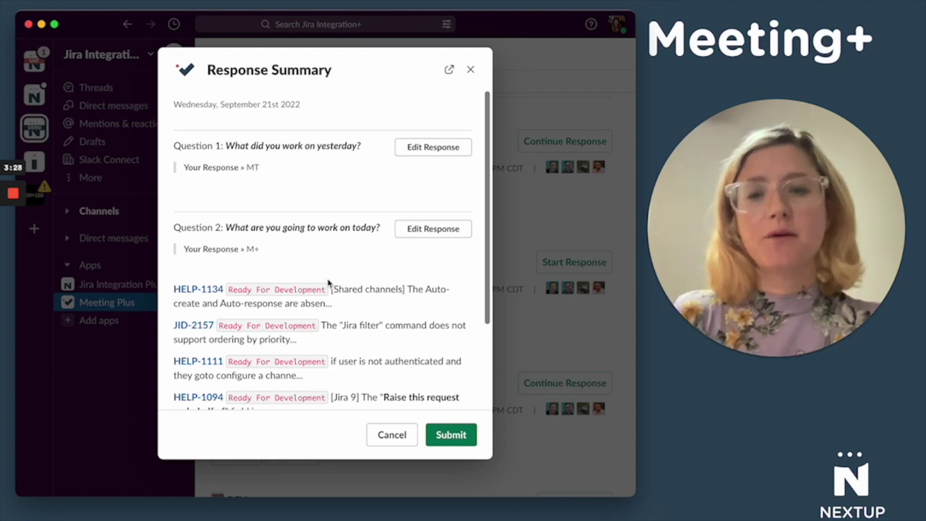
Step: Review the response summary for all three questions and submit the meeting responses
scroll(338, 225, "down", 1)
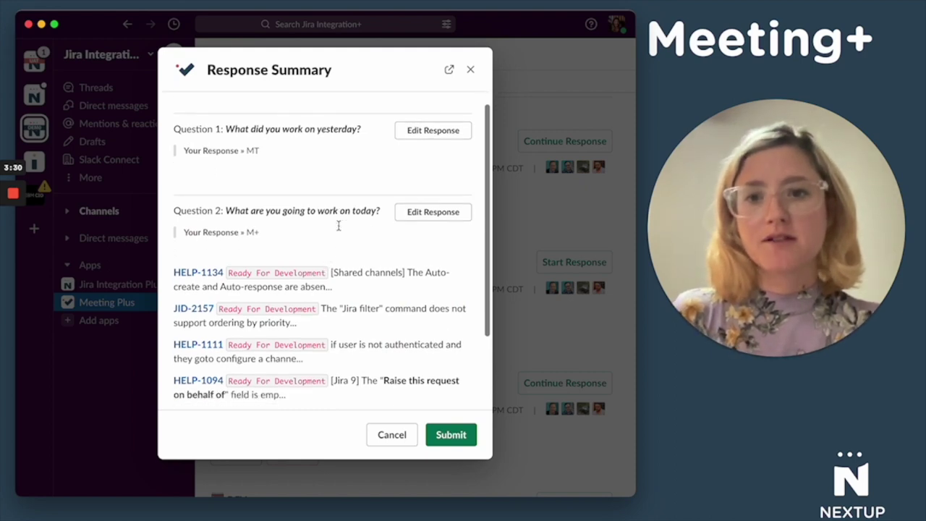
scroll(290, 214, "down", 3)
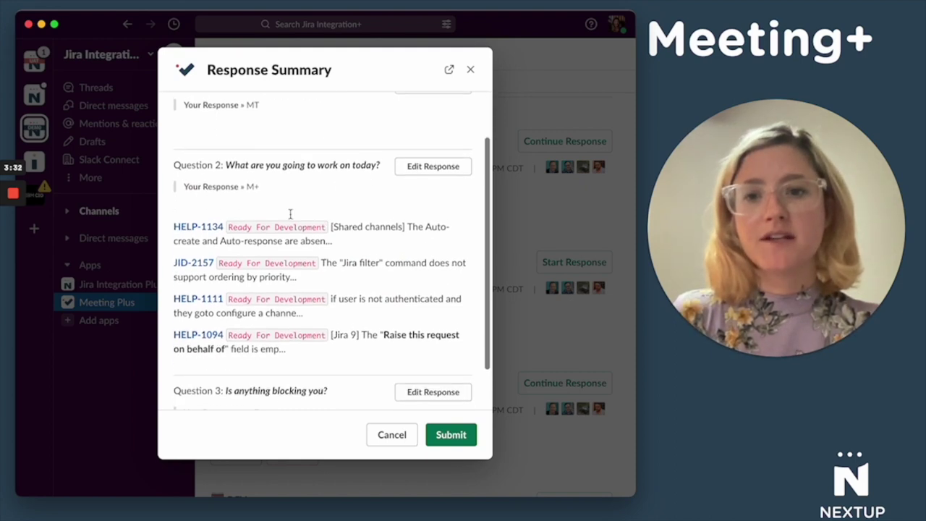
scroll(201, 373, "down", 3)
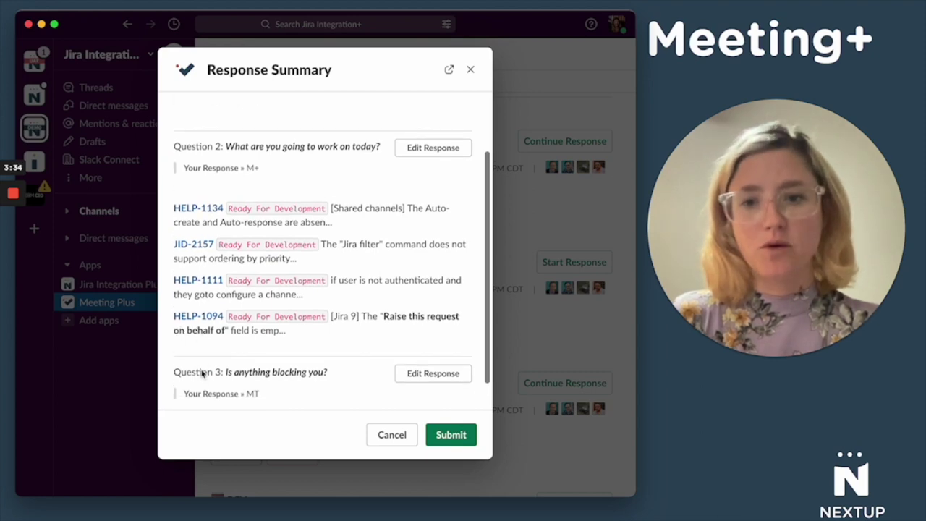
left_click(451, 435)
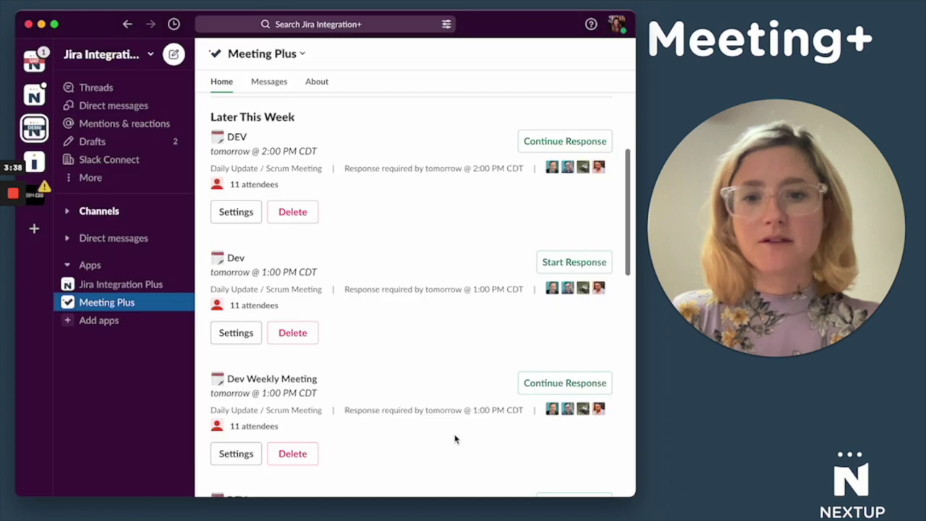
Step: Open the Dev Team Scrum meeting report posted in the #general channel
scroll(480, 304, "up", 5)
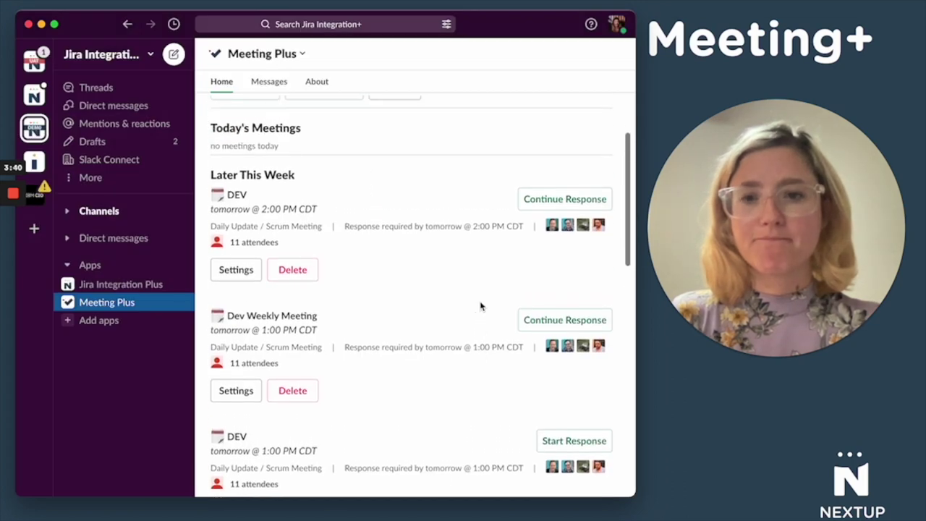
left_click(64, 213)
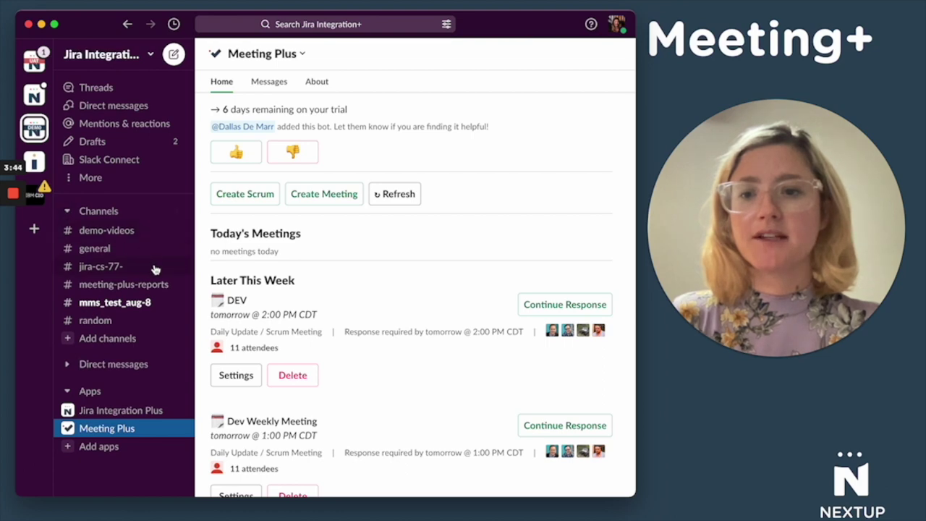
left_click(97, 249)
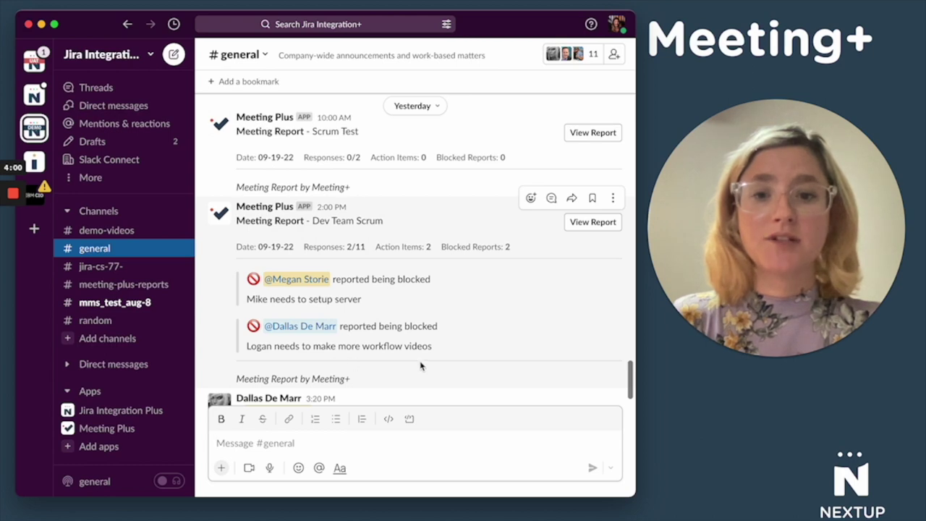
left_click(606, 227)
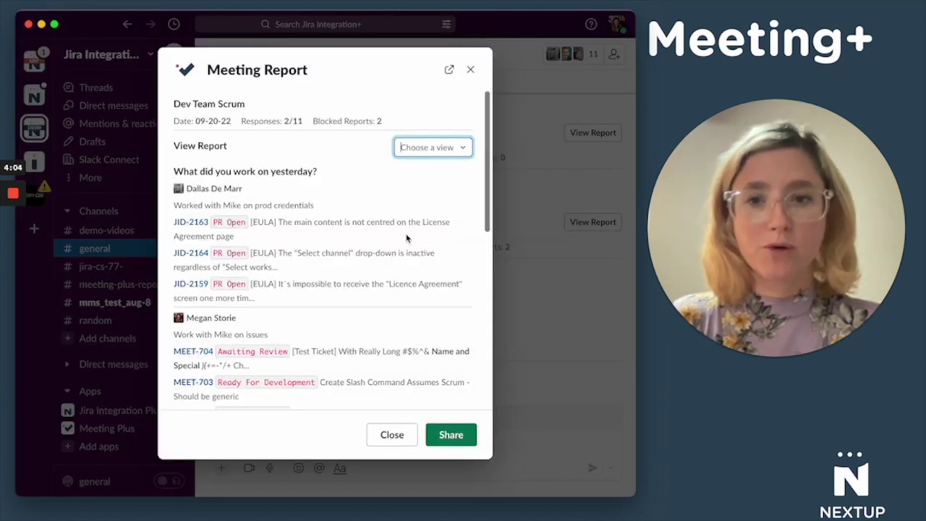
Step: Examine the Dev Team Scrum report's answers on yesterday's work, today's work and blockers, including the linked Jira issues
scroll(426, 212, "down", 2)
scroll(426, 211, "down", 3)
scroll(388, 304, "down", 1)
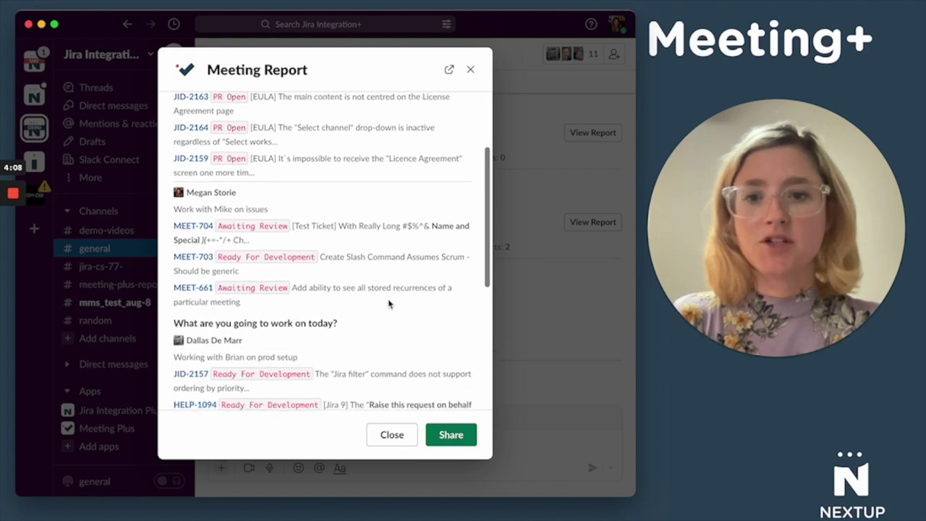
scroll(223, 239, "up", 3)
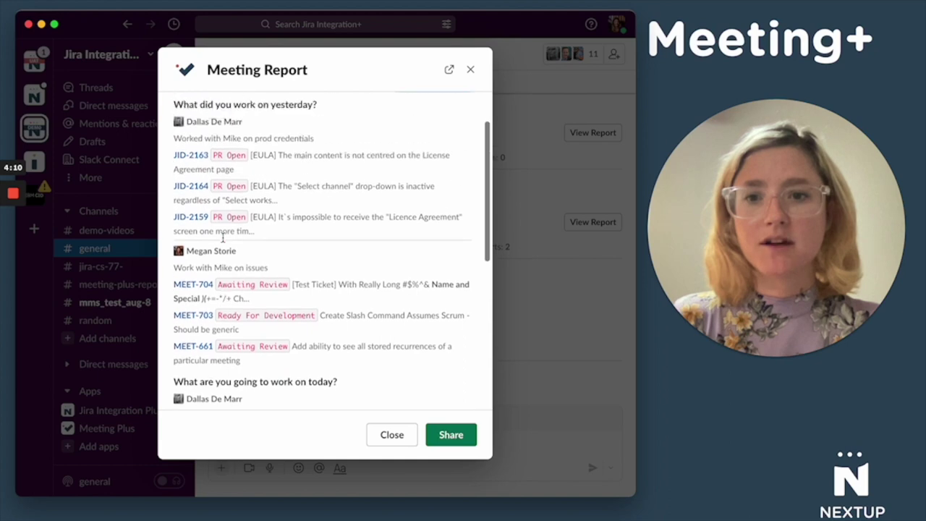
scroll(223, 239, "up", 1)
scroll(256, 265, "down", 5)
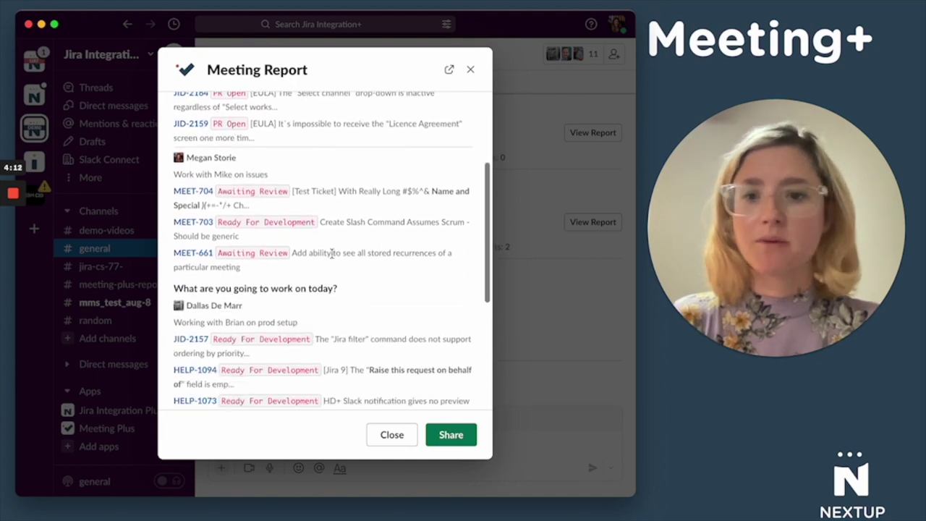
scroll(334, 257, "down", 9)
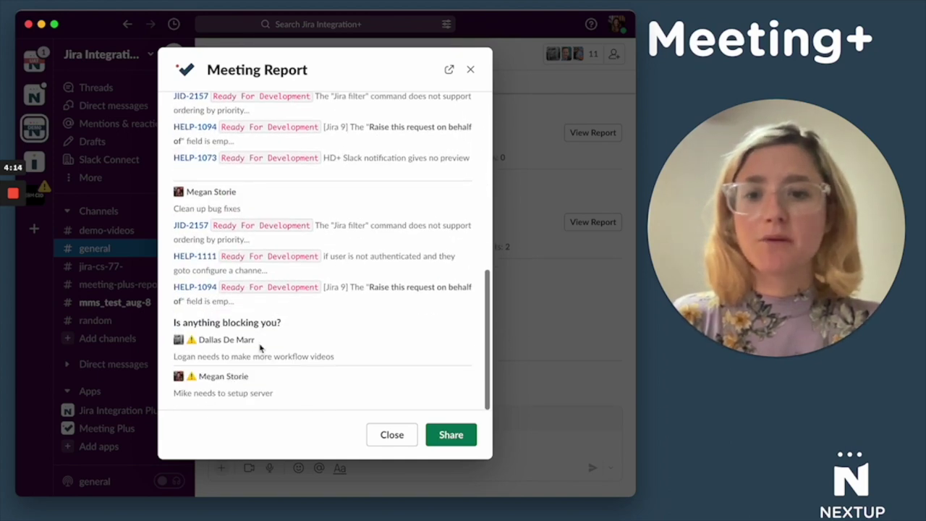
scroll(296, 362, "up", 15)
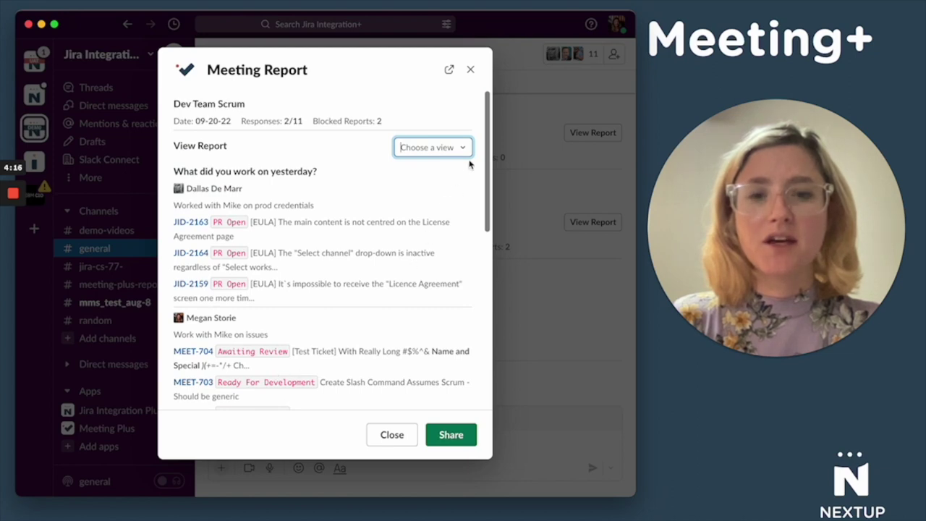
Step: Switch the meeting report to the All Jira Issues view, look through the issues per participant, and close the report
left_click(465, 149)
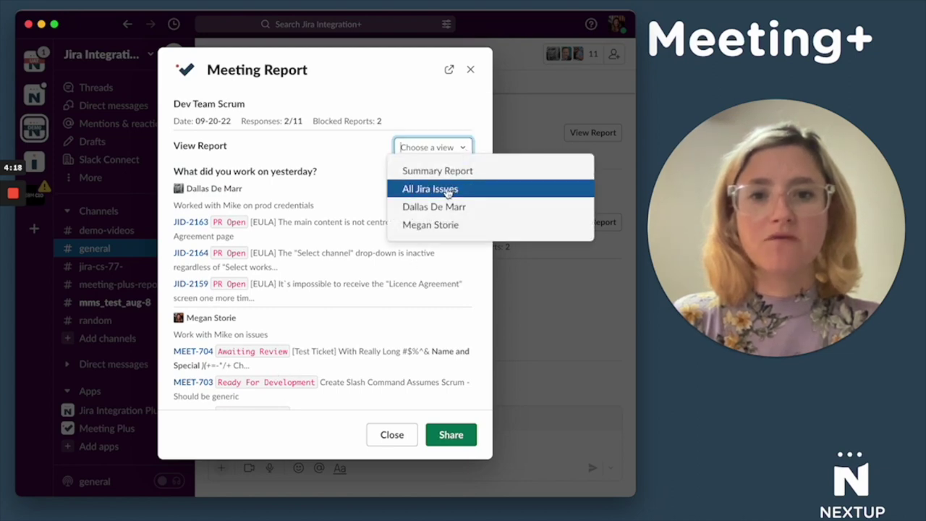
left_click(449, 191)
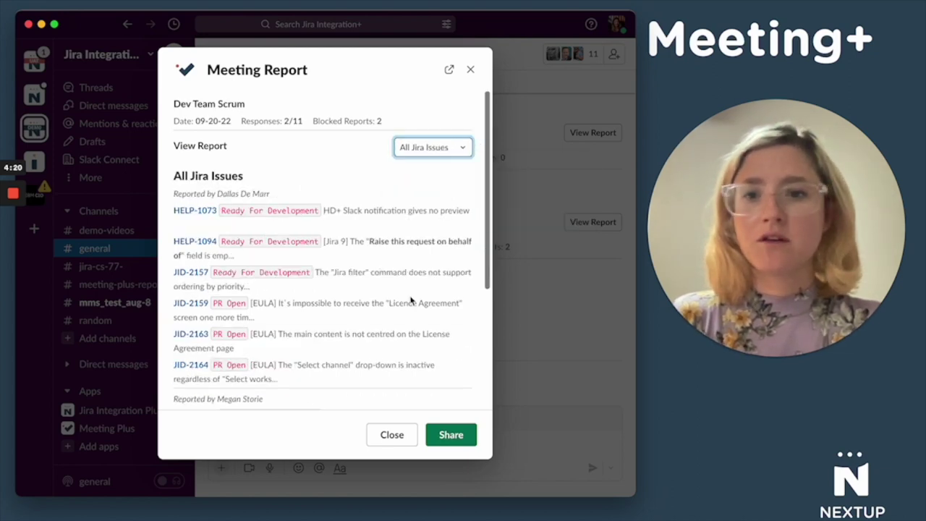
scroll(409, 299, "down", 2)
scroll(410, 299, "down", 5)
scroll(412, 307, "up", 10)
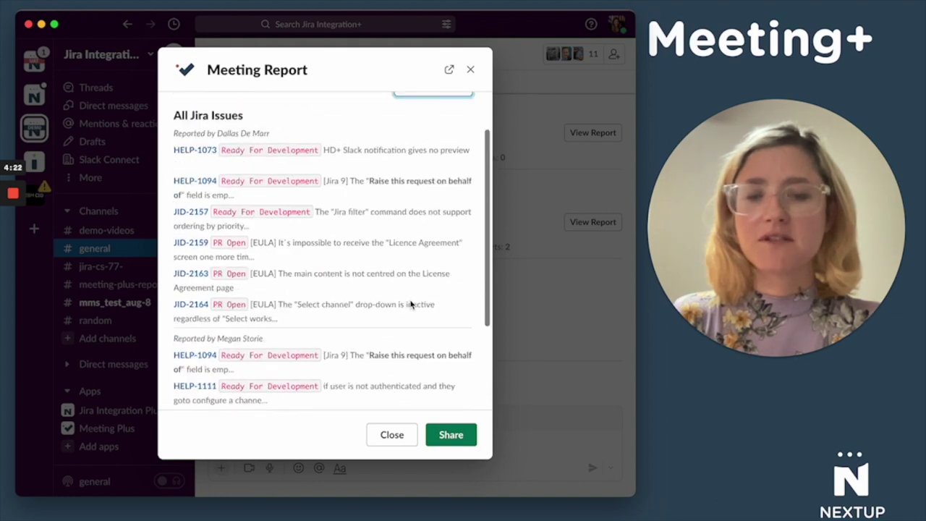
left_click(461, 148)
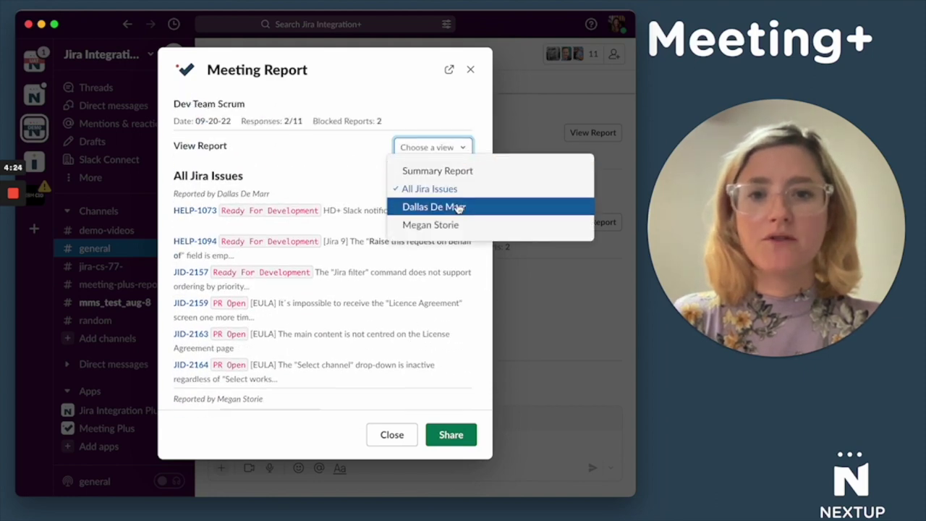
left_click(347, 186)
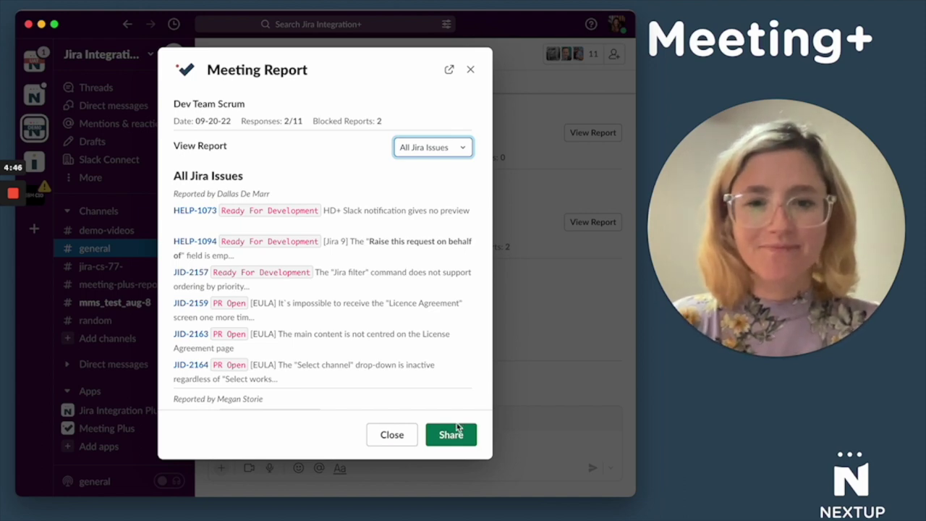
left_click(470, 69)
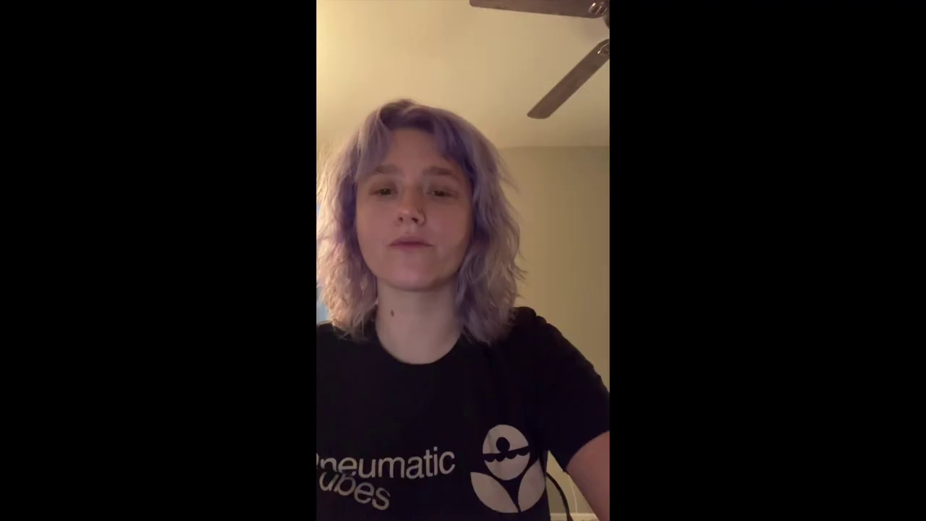